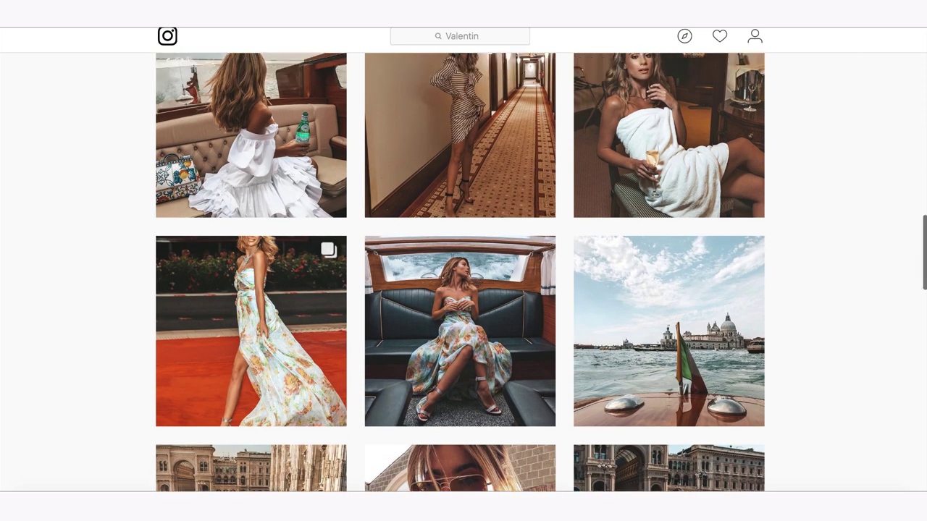
- Open the pink-satin-dress Venice balcony photo from the profile grid as a full post
scroll(652, 217, up, 5)
click(450, 229)
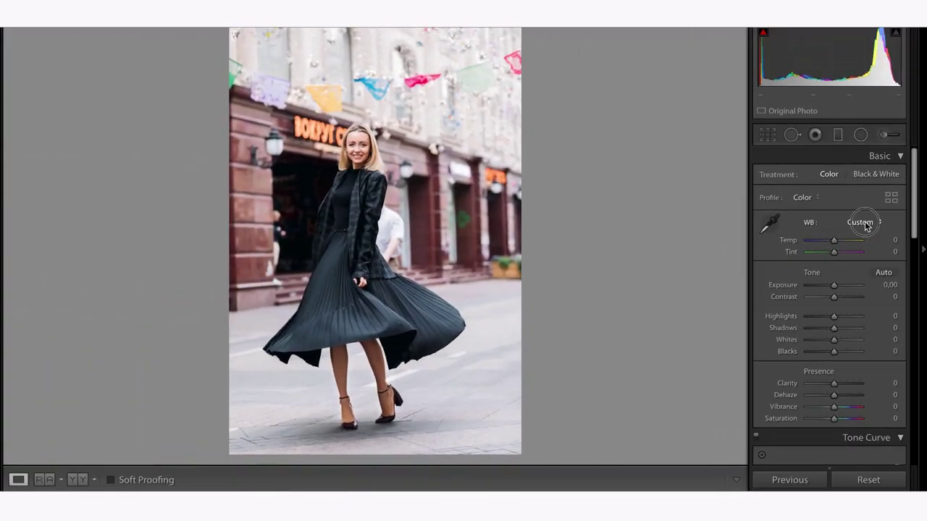
- Set white balance to Auto and warm the Temp to about +28
click(865, 224)
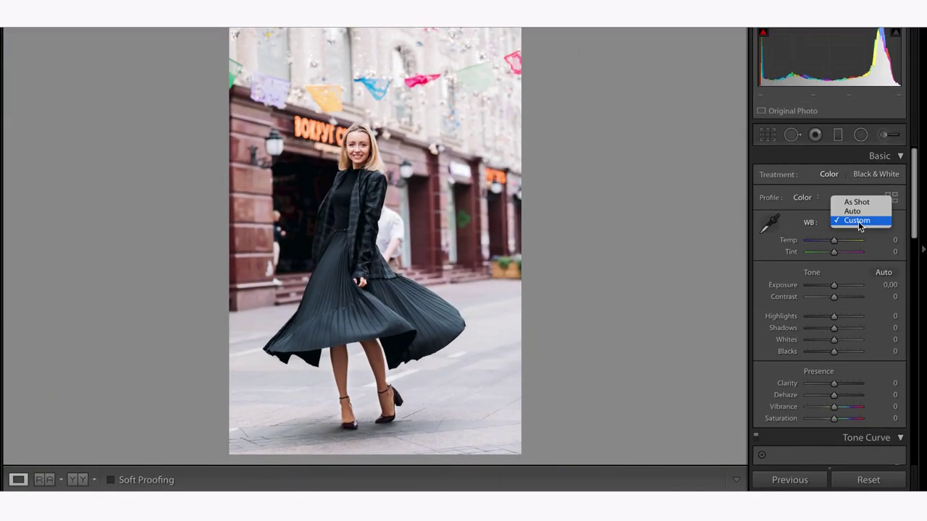
click(854, 210)
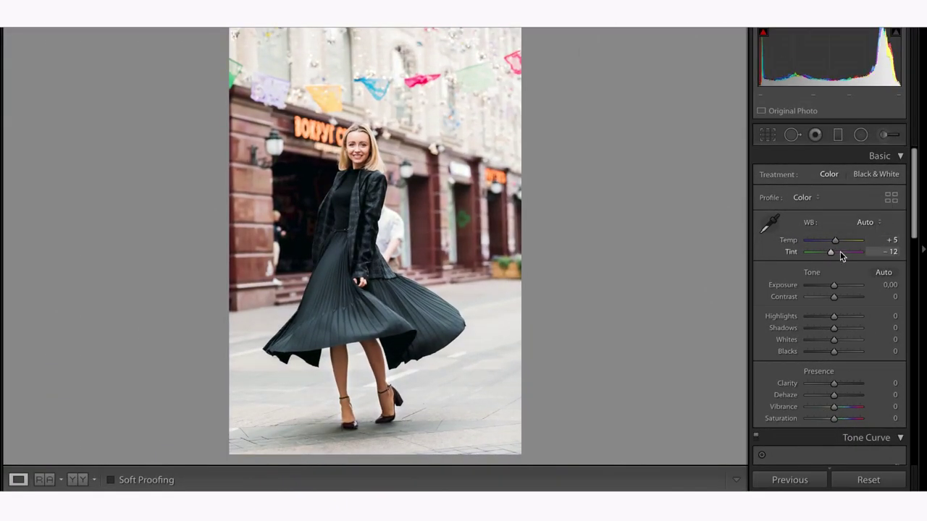
click(837, 242)
drag(838, 242, 845, 245)
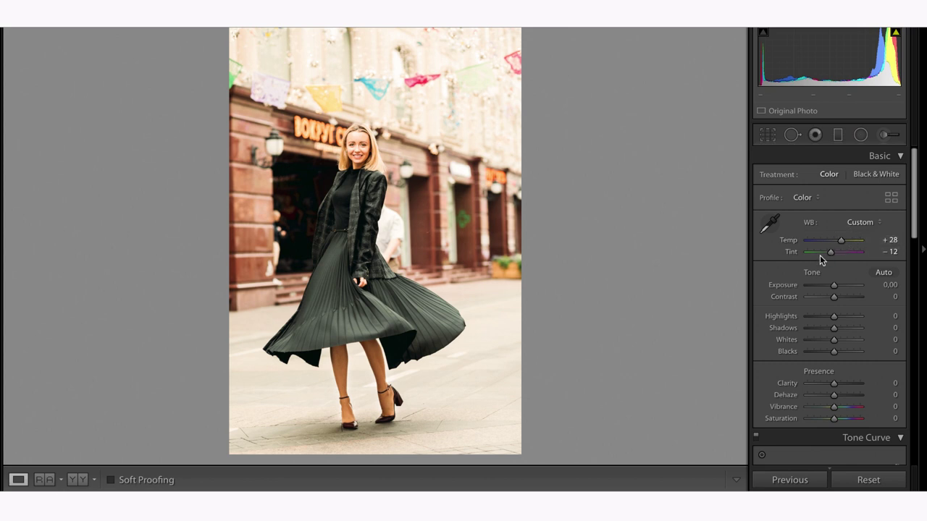
- Set Exposure −0,50, Contrast +100, Highlights −100 and Shadows +100
click(888, 284)
text(-0,50)
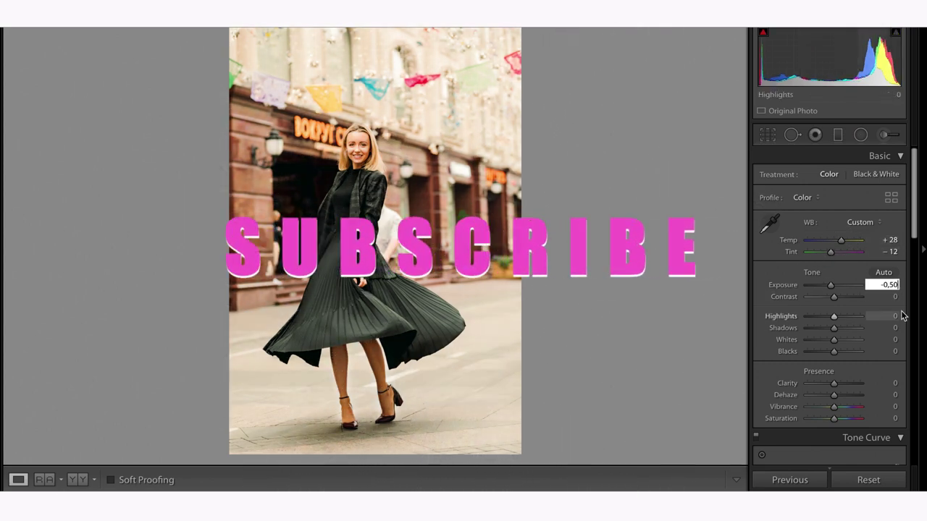
click(890, 317)
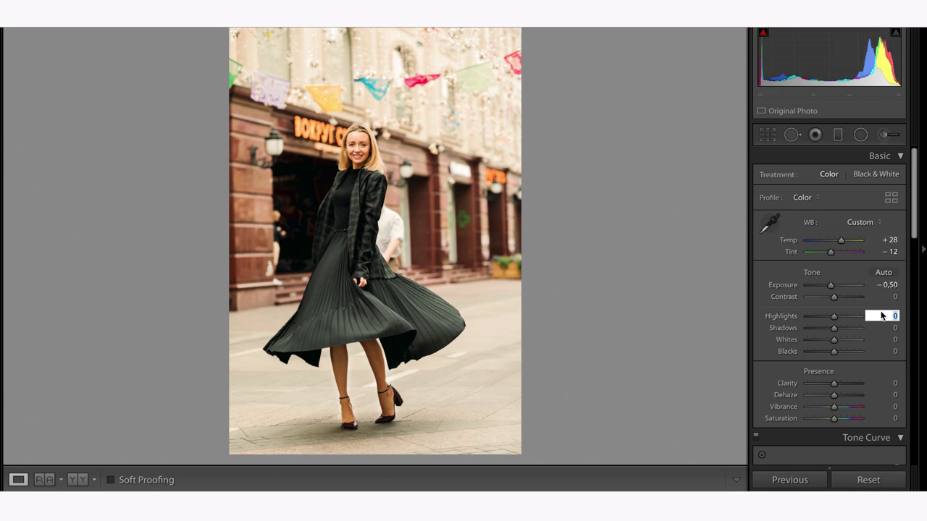
click(887, 297)
text(100)
click(895, 316)
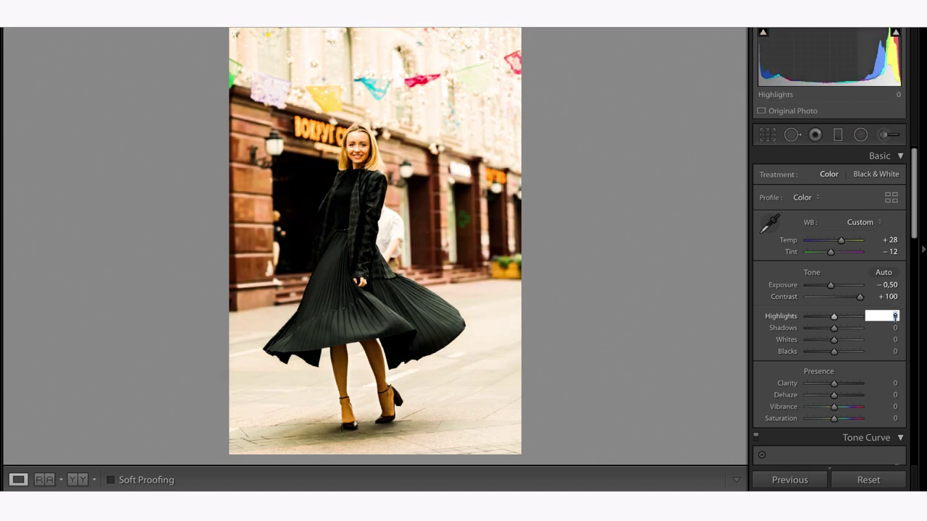
text(-100)
key(Return)
click(888, 327)
text(100)
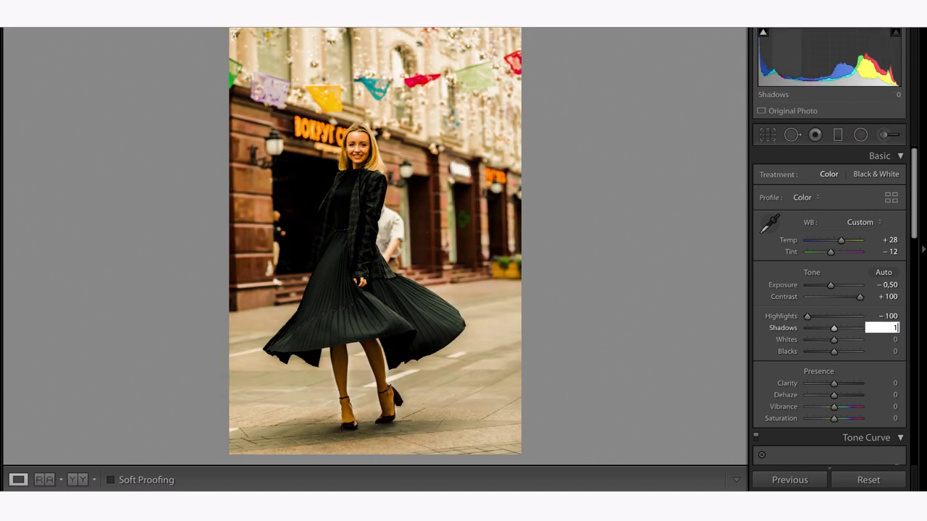
key(Return)
key(Tab)
text(-38)
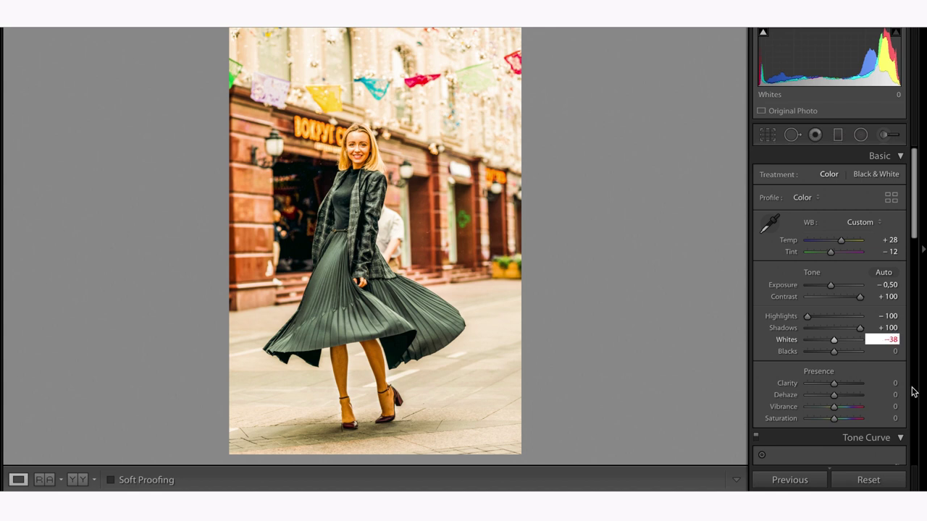
- Set Whites −38, Blacks +30, Clarity +15 and Dehaze −3, clearing an invalid-entry warning
key(Tab)
click(557, 169)
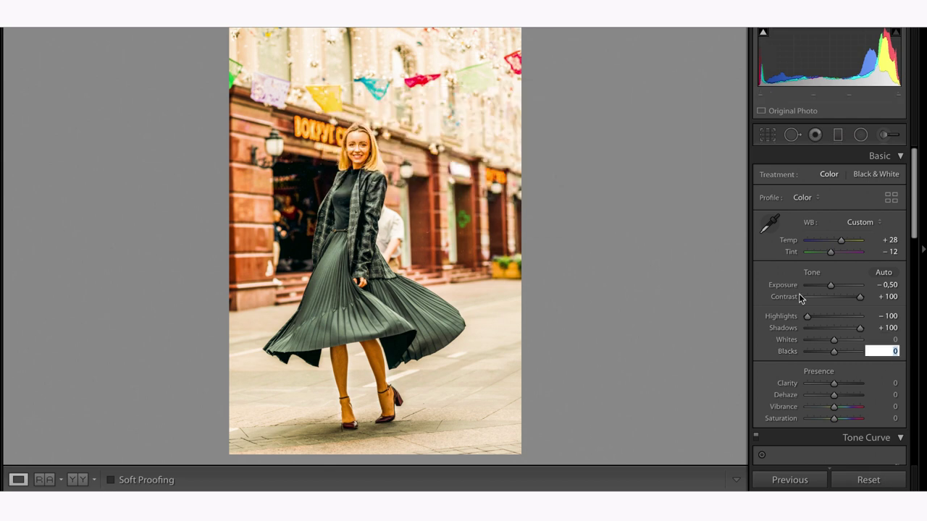
click(891, 339)
text(-38)
key(Tab)
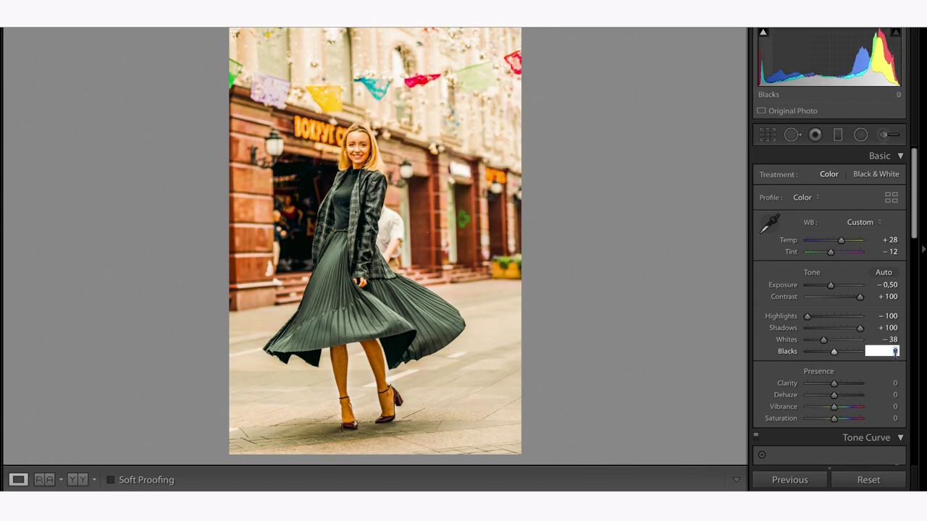
text(30)
key(Tab)
text(15)
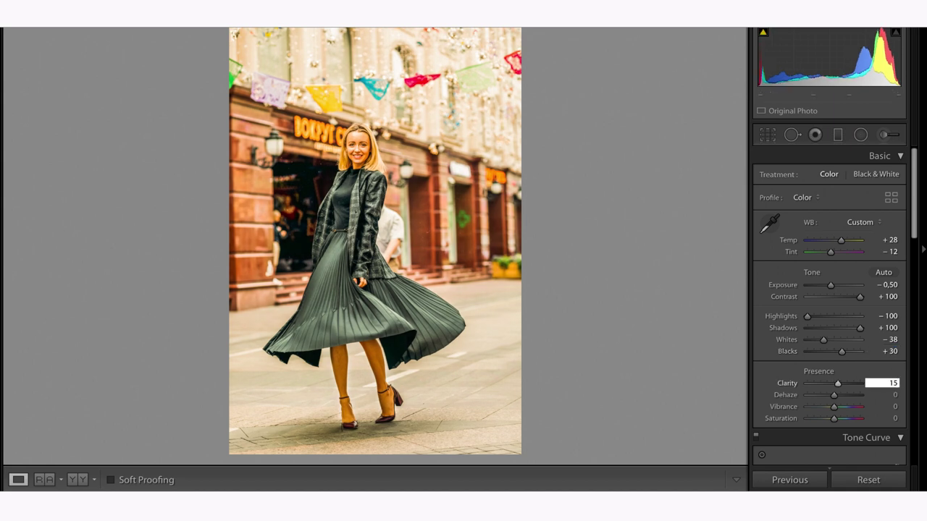
key(Tab)
text(-3)
key(Tab)
text(-5)
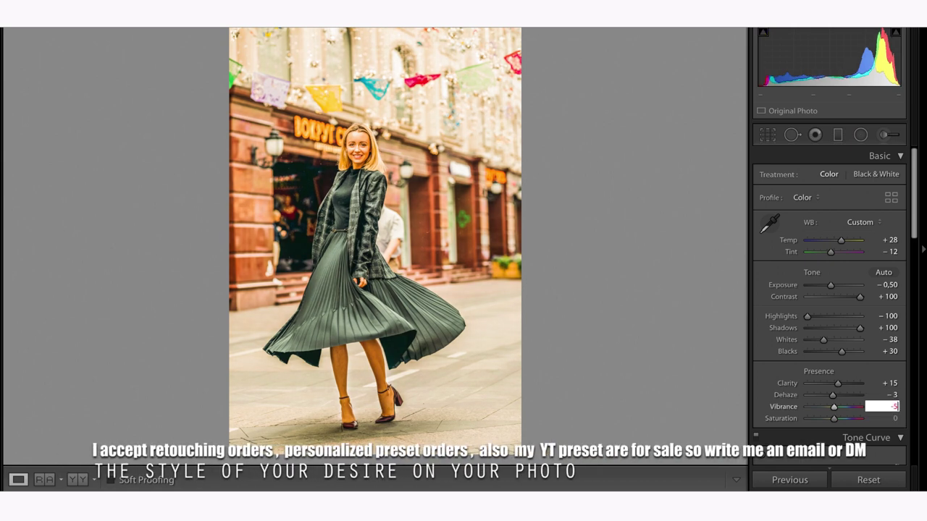
- Switch the Tone Curve to RGB, lift the black point, lower midtones and slightly raise highlights
click(900, 156)
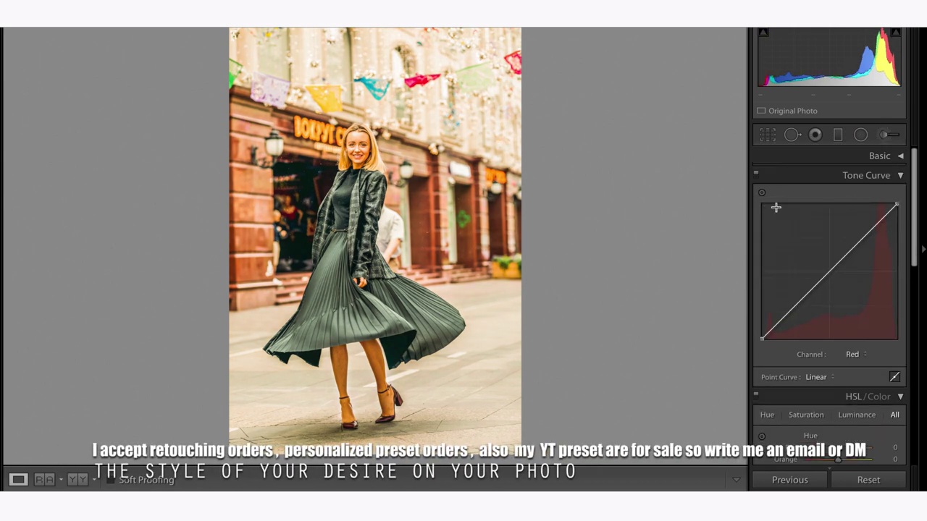
click(852, 355)
mouse_move(762, 337)
mouse_down()
mouse_move(762, 321)
mouse_move(782, 312)
mouse_up()
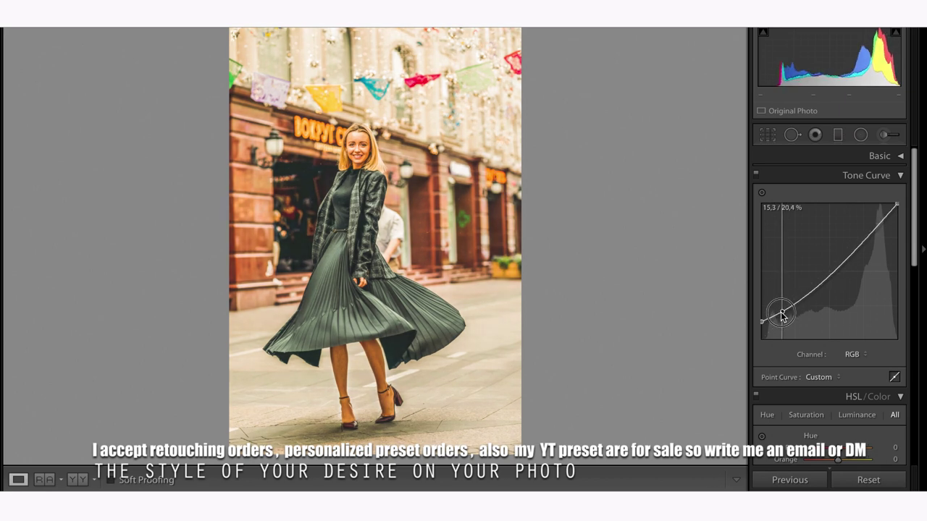
drag(782, 313, 803, 295)
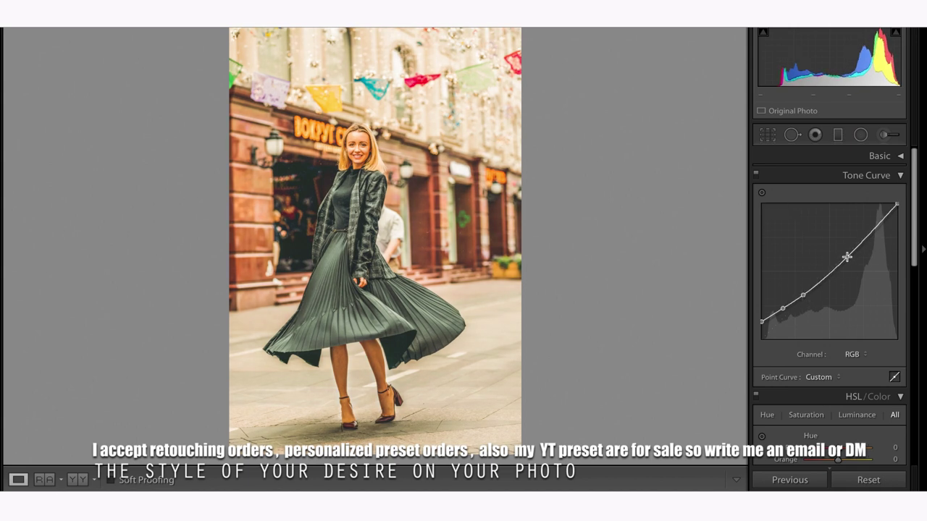
mouse_move(838, 265)
mouse_down()
mouse_move(830, 281)
mouse_move(828, 272)
mouse_up()
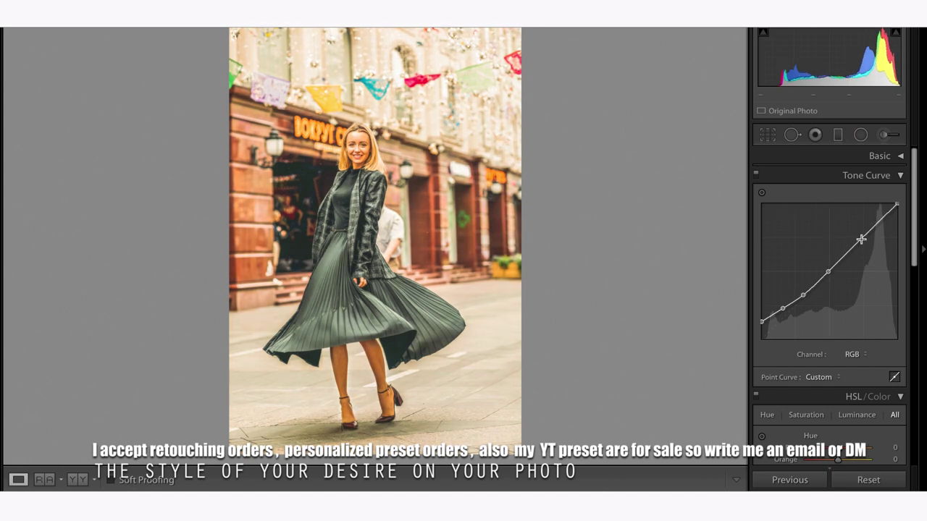
drag(861, 239, 862, 238)
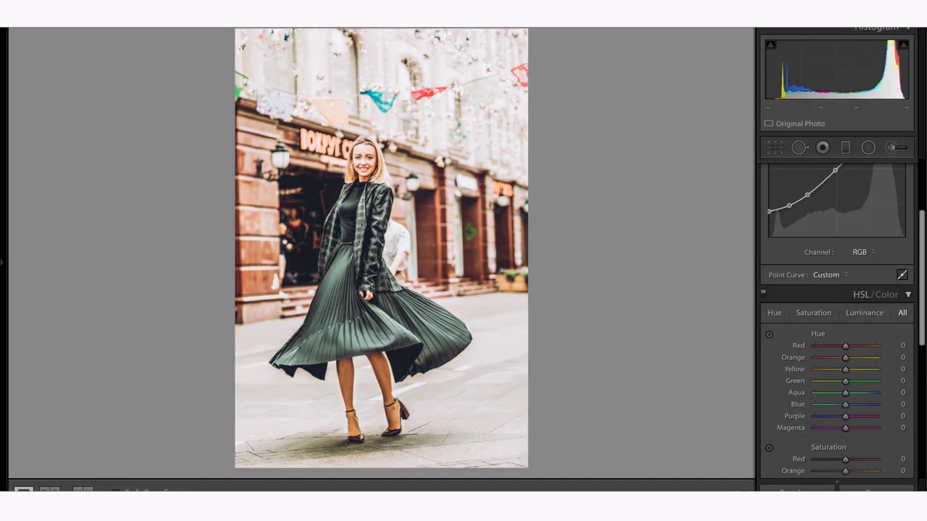
- Set Red hue to −4 and Yellow hue to −30, leaving Orange at 0
click(902, 346)
text(-4)
click(902, 357)
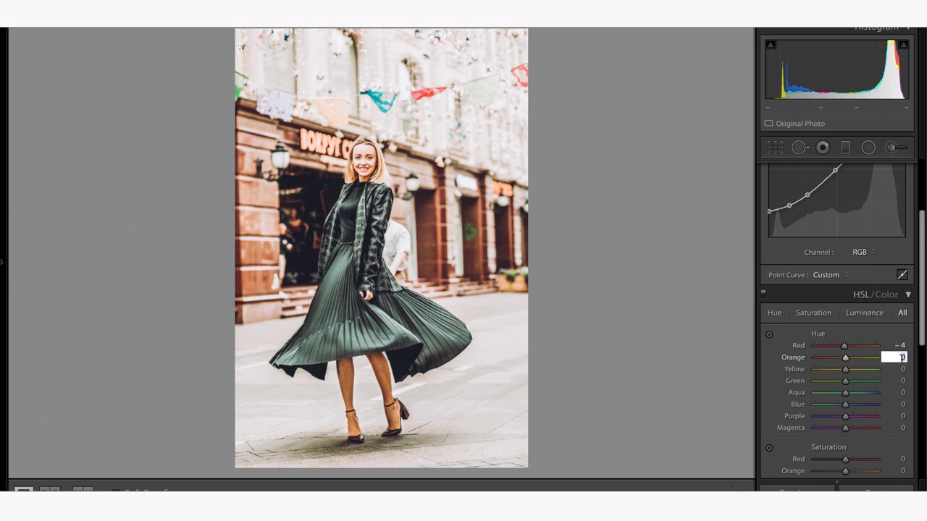
click(902, 368)
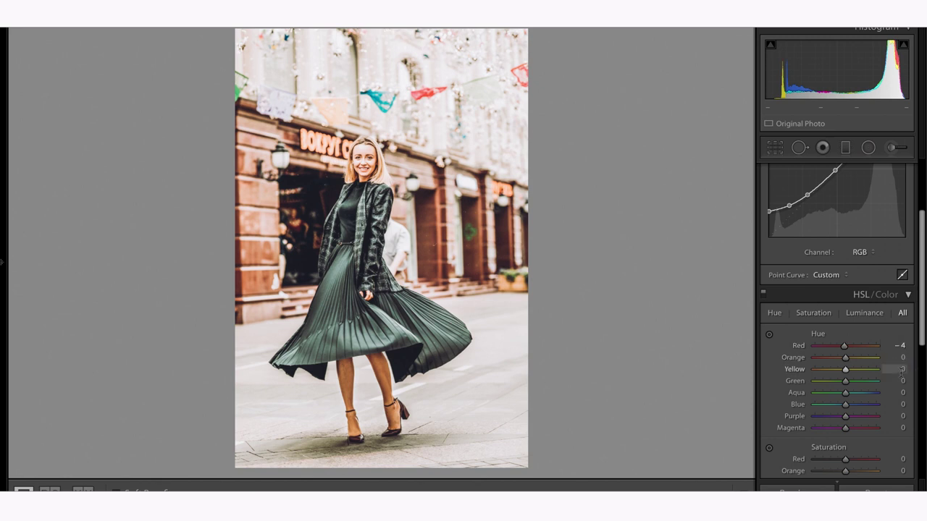
text(-30)
click(898, 380)
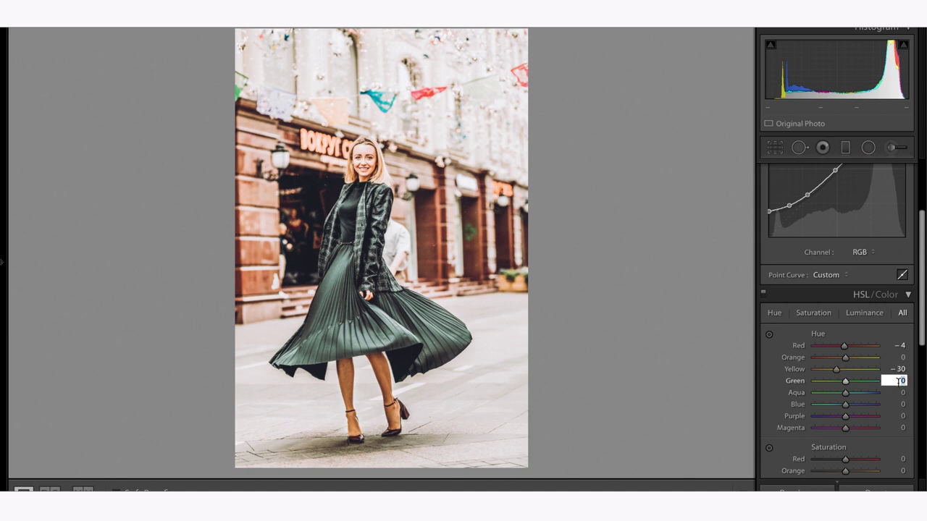
- Set Green hue −10, Aqua +20, Blue −15 and Purple +21
scroll(921, 325, up, 3)
click(910, 187)
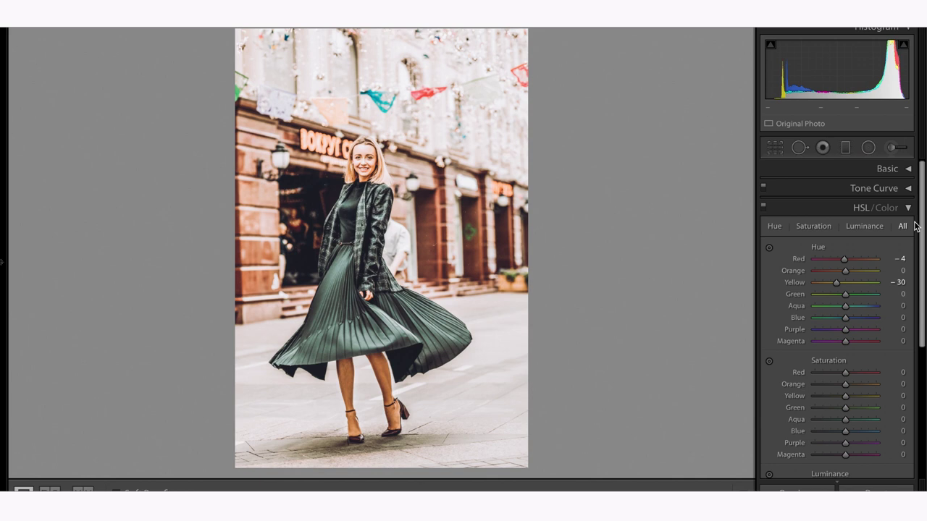
scroll(905, 235, down, 2)
click(899, 246)
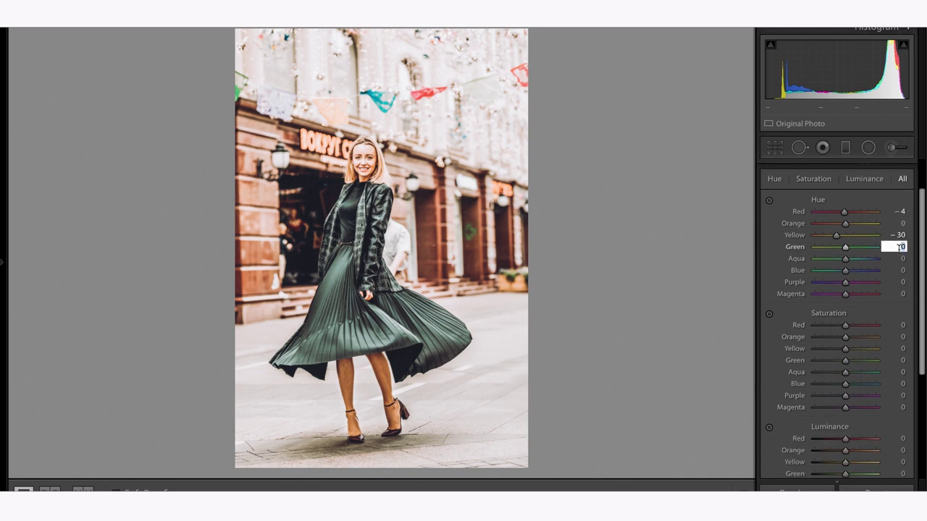
text(-1)
click(902, 258)
text(2)
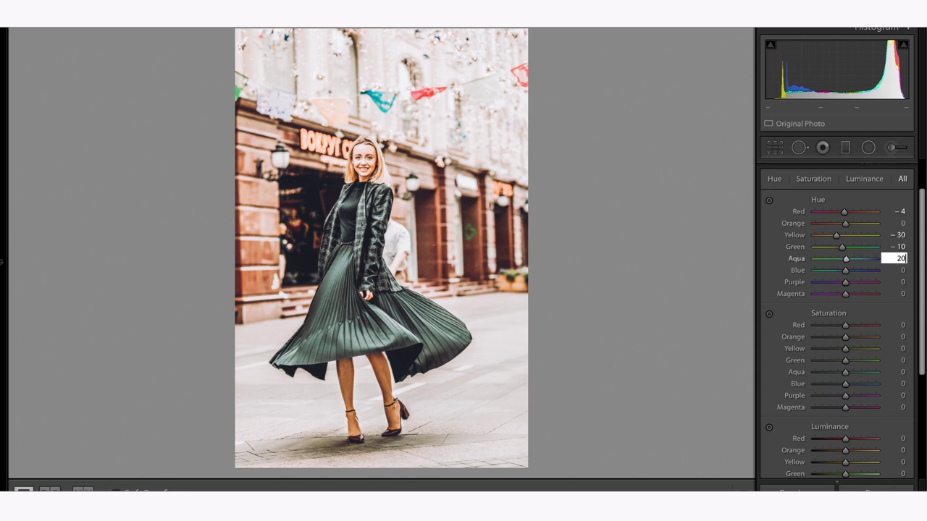
click(902, 270)
text(-15)
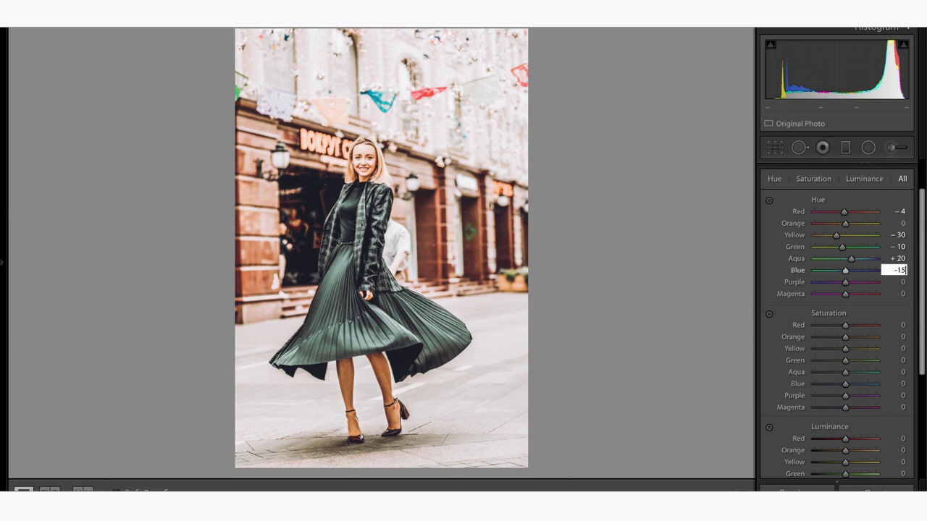
click(901, 282)
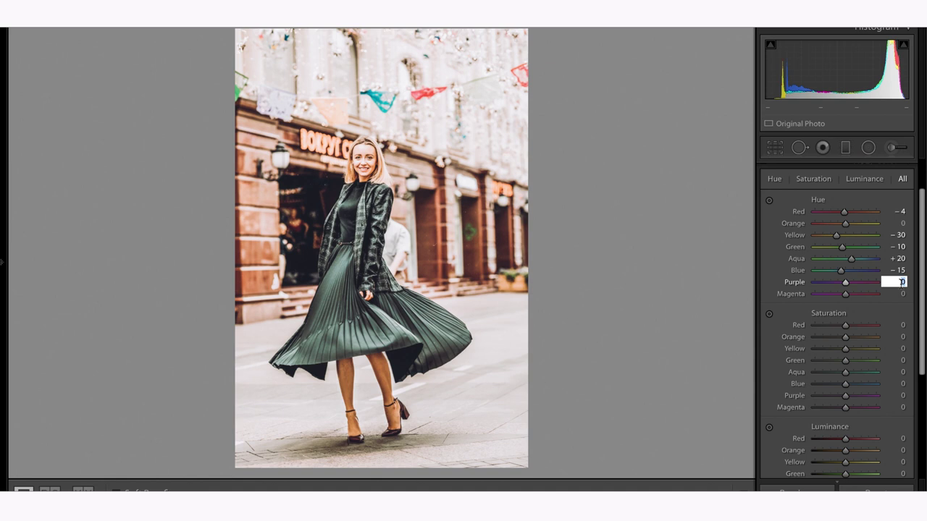
text(21)
key(Return)
- Set saturation to Red −15, Orange −22 and Yellow −50
scroll(900, 261, down, 3)
click(901, 230)
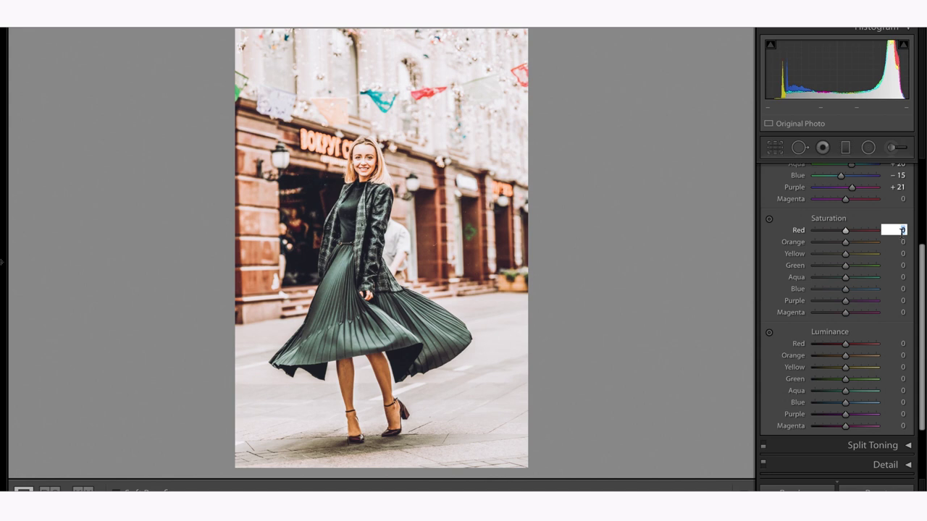
text(-15)
click(900, 242)
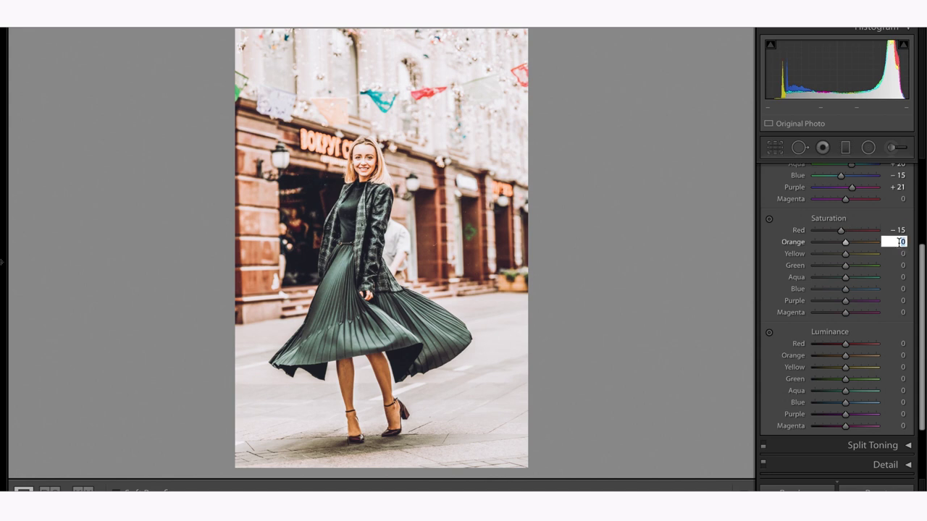
text(-22)
key(Return)
click(898, 254)
text(-53)
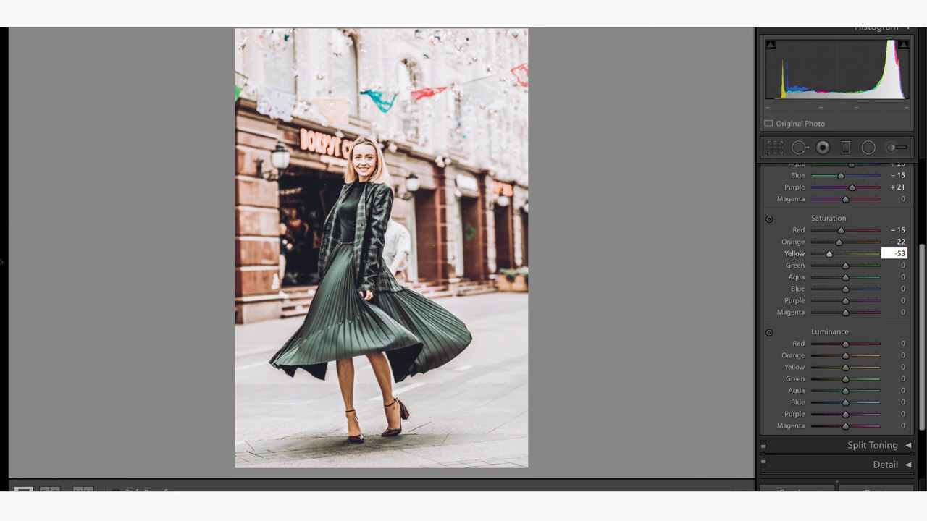
text(-50)
key(Return)
- Set saturation to Green −40, Aqua −50, Blue −50, Purple −30 and Magenta −20
click(900, 265)
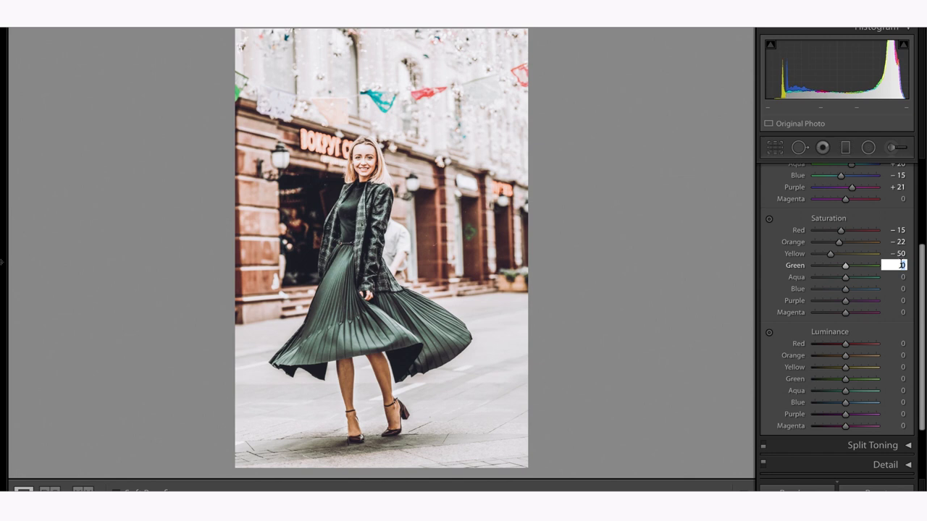
text(-40)
key(Tab)
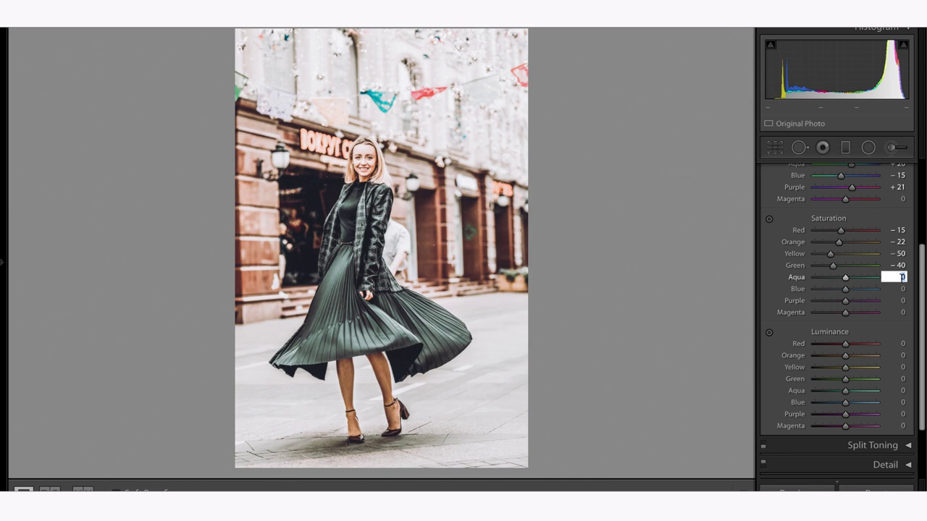
text(-50)
key(Tab)
text(-50)
key(Tab)
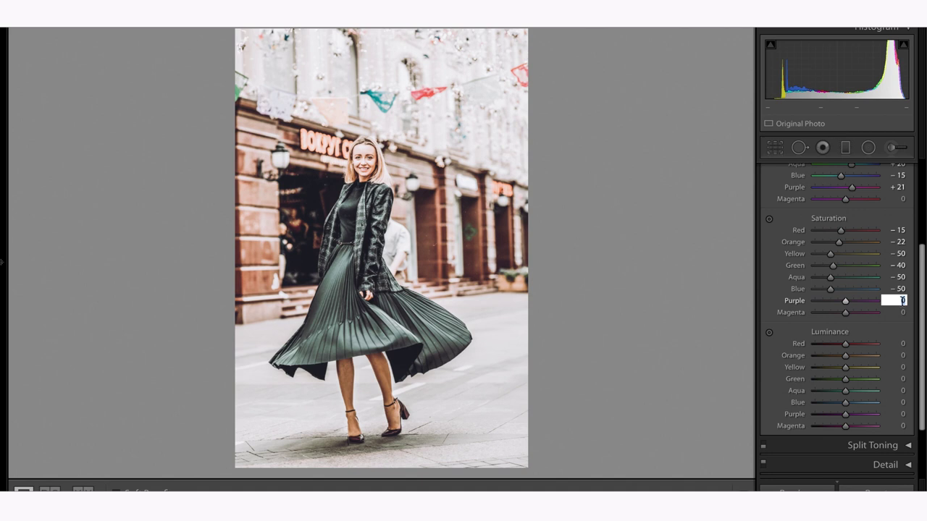
text(30)
key(Tab)
text(-20)
- Set luminance to Red −21, Orange −32 and Yellow −10
scroll(889, 347, down, 2)
scroll(894, 304, down, 1)
click(899, 266)
text(-21)
key(Return)
click(902, 275)
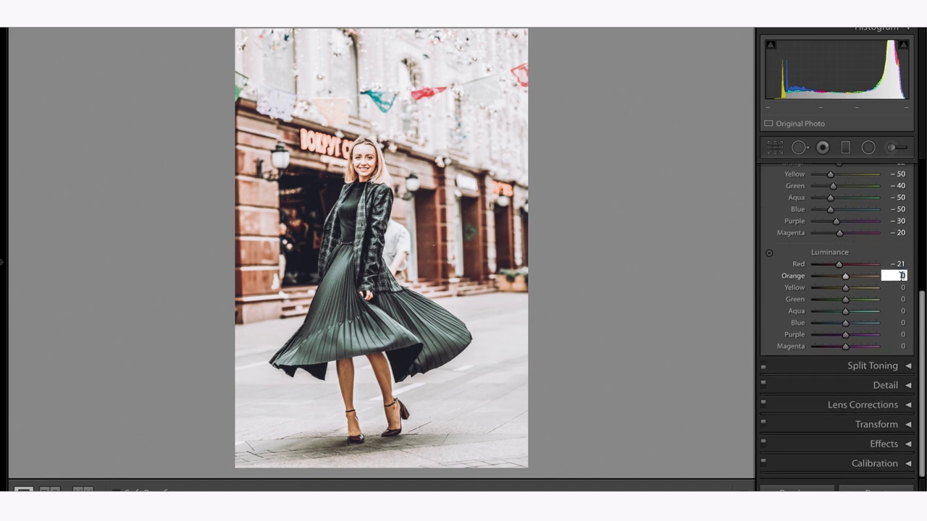
text(-32)
key(Return)
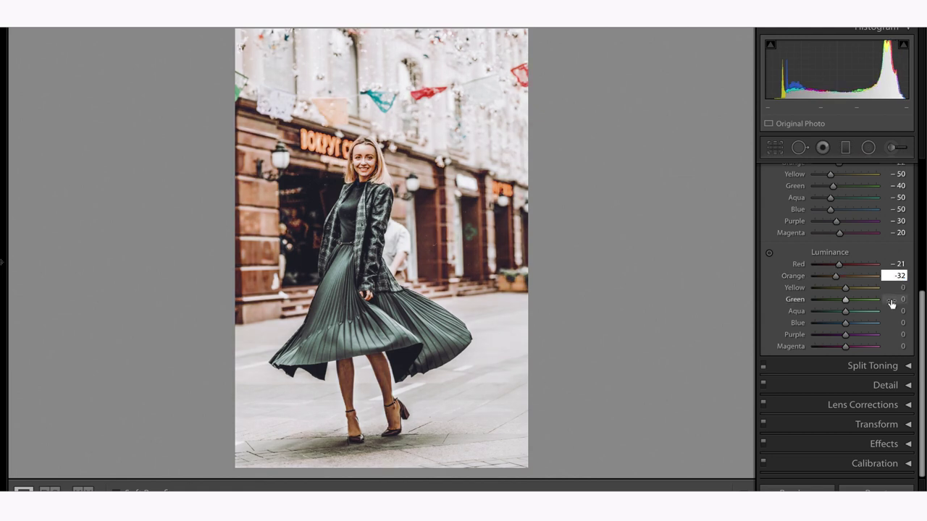
click(900, 287)
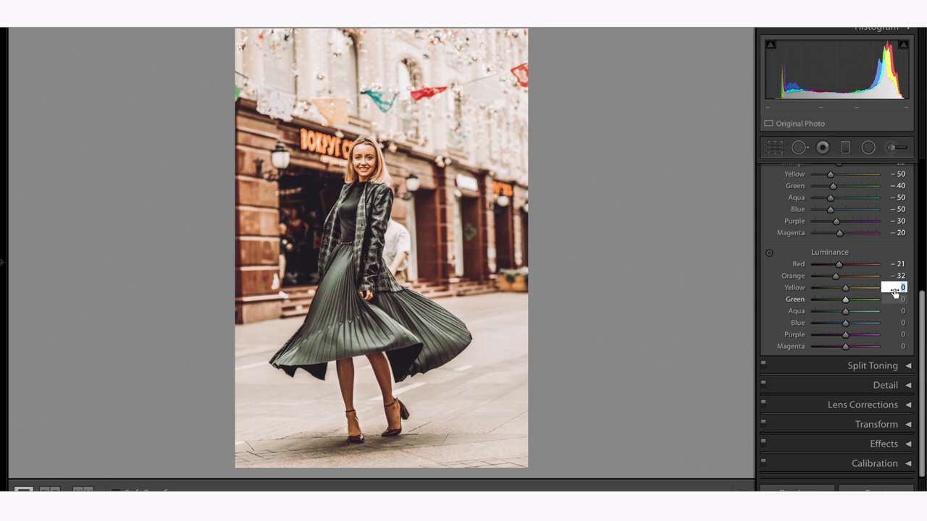
text(-10)
key(Return)
- Set luminance to Green −30, Blue −30, Purple −10 and Magenta +10
click(900, 299)
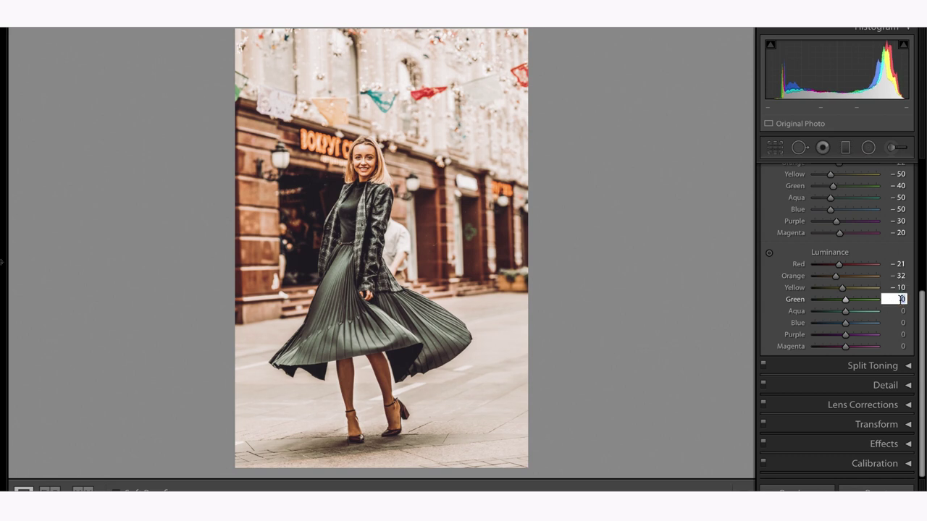
text(-4-30)
key(Return)
click(900, 311)
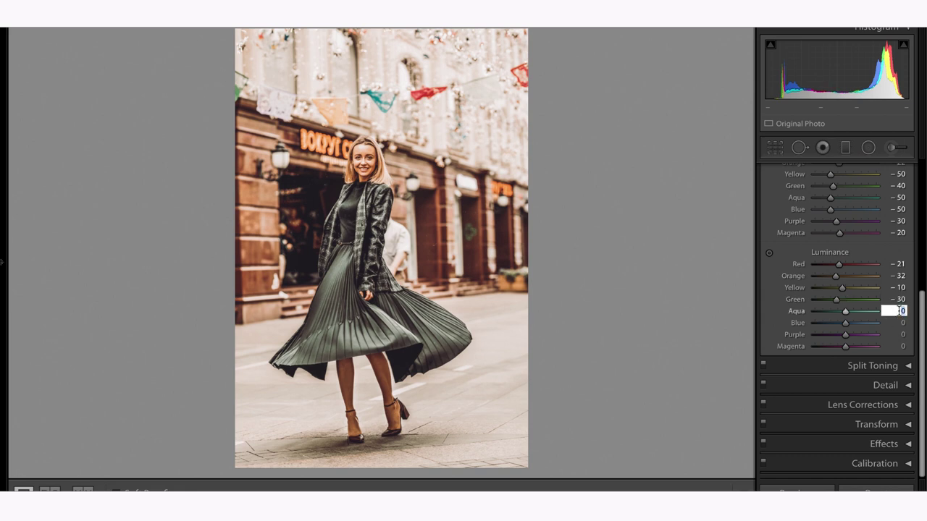
click(900, 323)
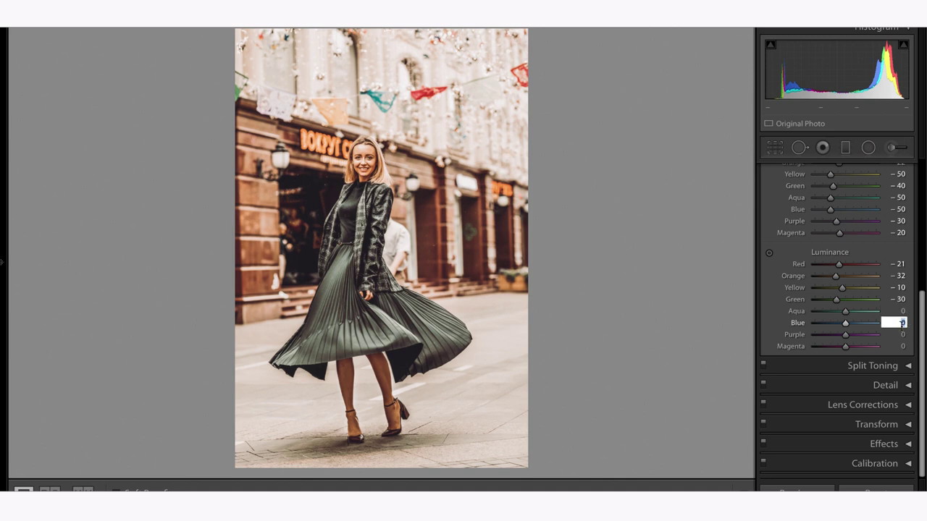
text(-30)
key(Return)
click(903, 333)
text(0)
key(Return)
click(902, 346)
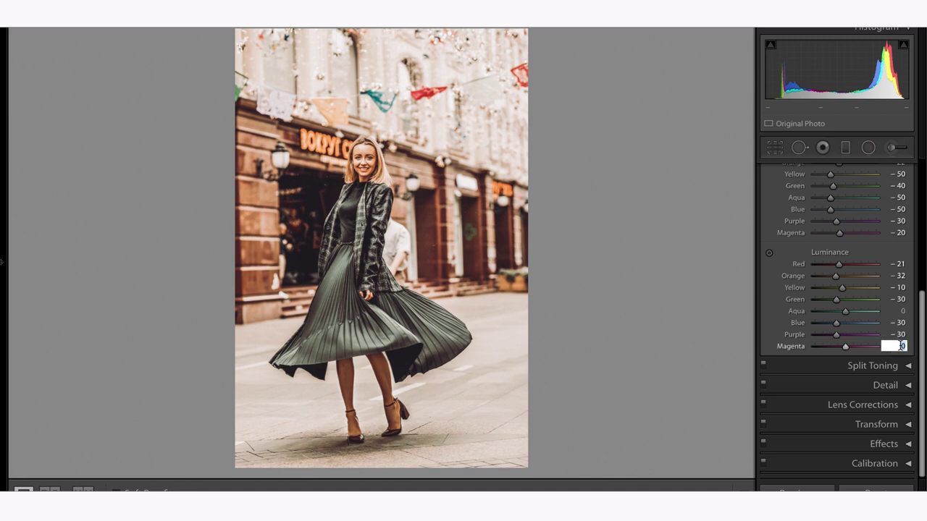
text(10)
key(Return)
key(shift+Tab)
text(-10)
key(Return)
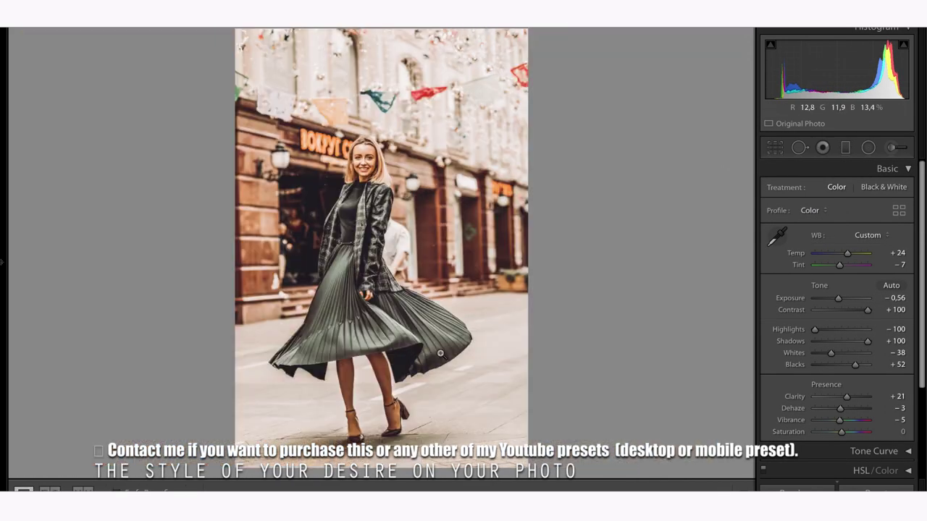
- Lower the fashion photo's Exposure to −0.63 in the Basic panel
click(907, 169)
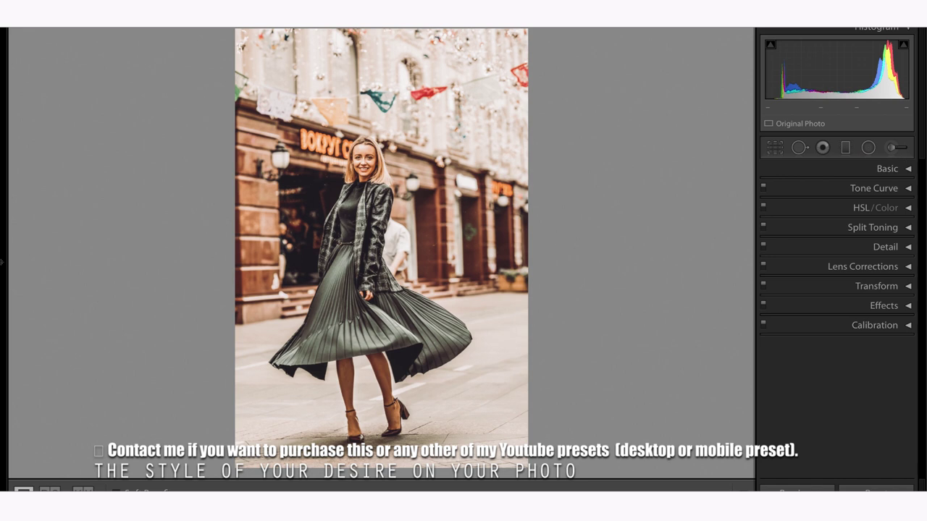
click(907, 169)
drag(896, 297, 893, 297)
- Compare the edit beside the hotel-corridor reference photo, then return to single view
click(887, 168)
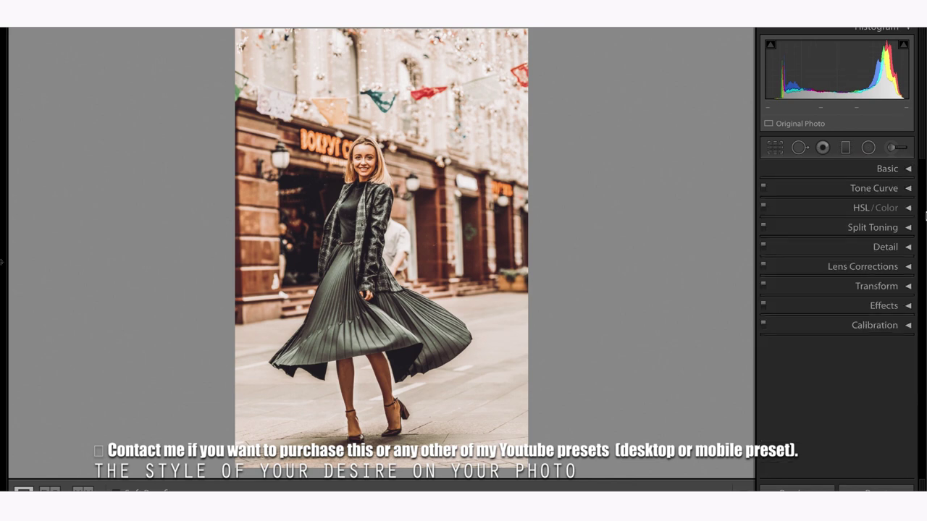
click(50, 491)
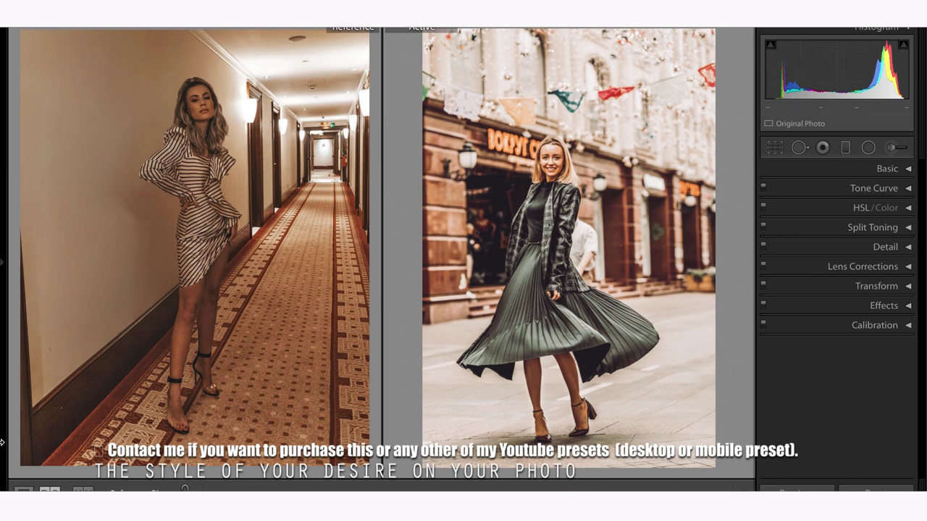
click(23, 490)
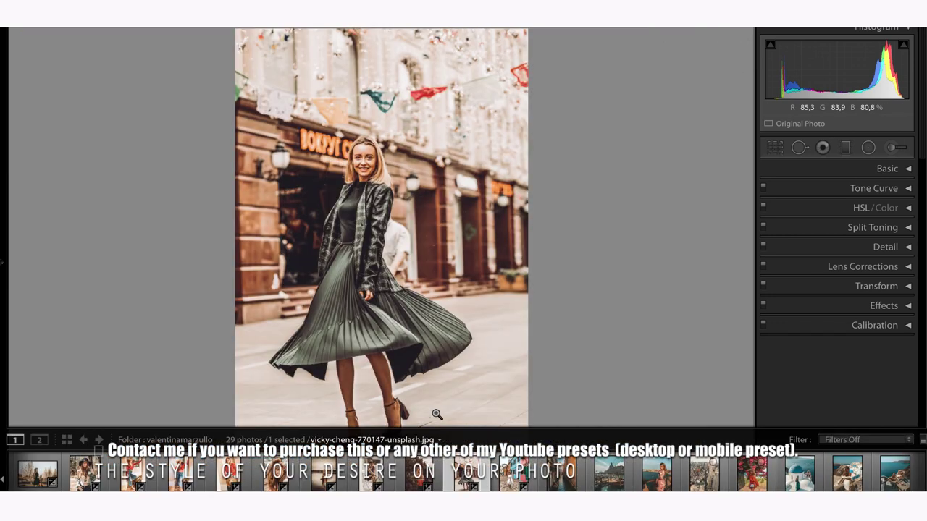
- Copy the fashion photo's settings and paste them onto the Venice domes photo
right_click(482, 369)
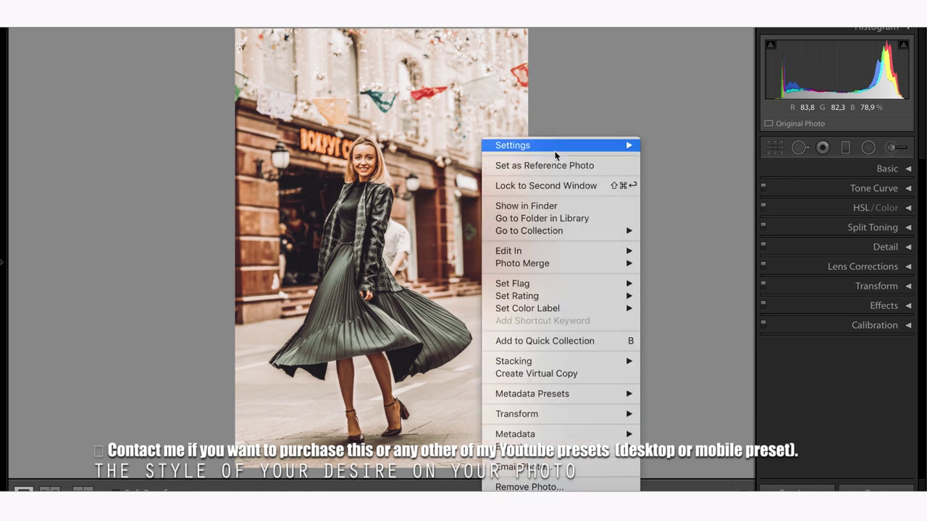
mouse_move(558, 145)
click(677, 196)
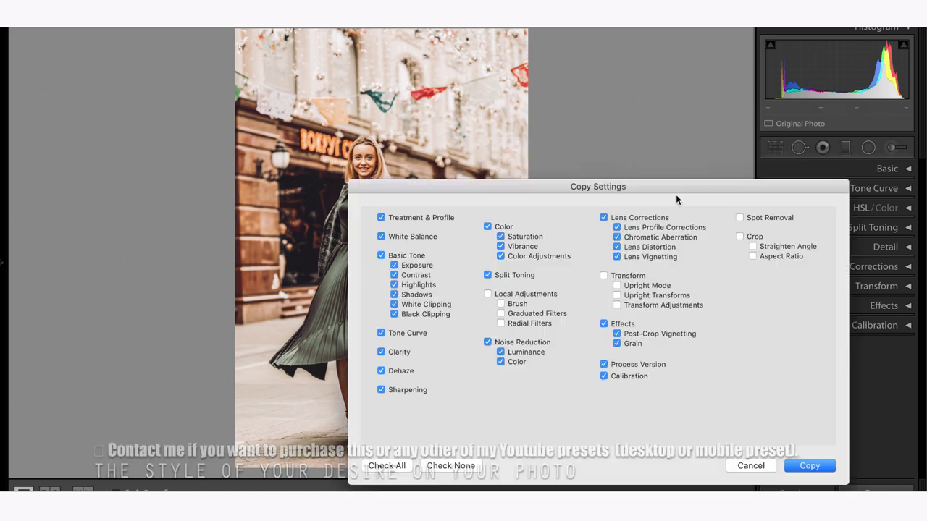
click(808, 465)
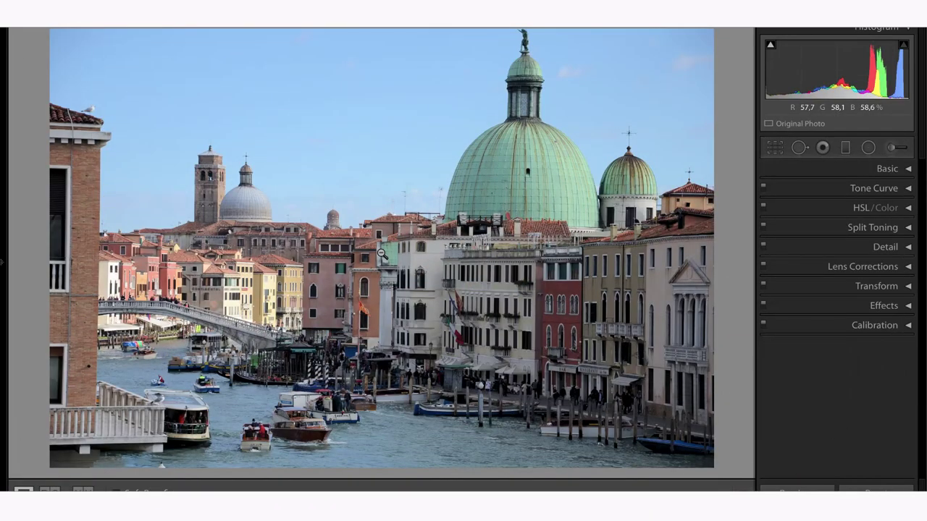
right_click(382, 254)
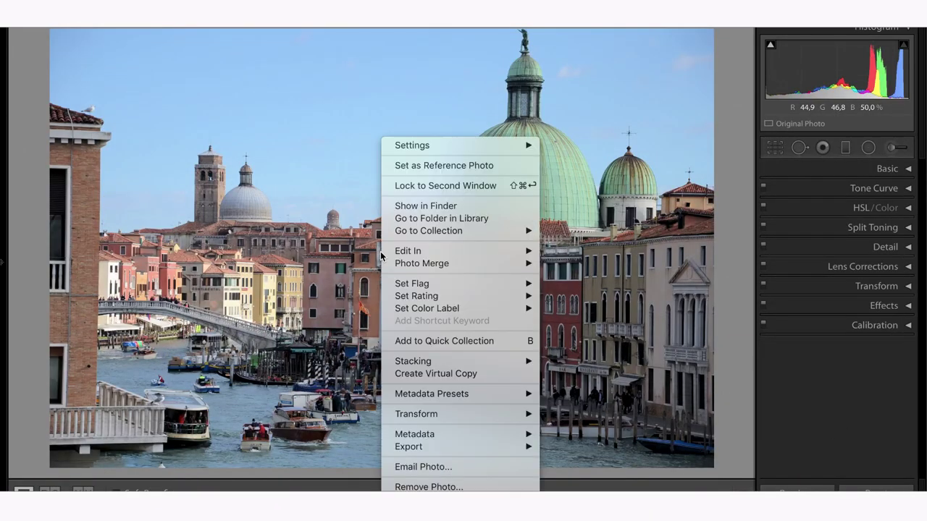
click(594, 213)
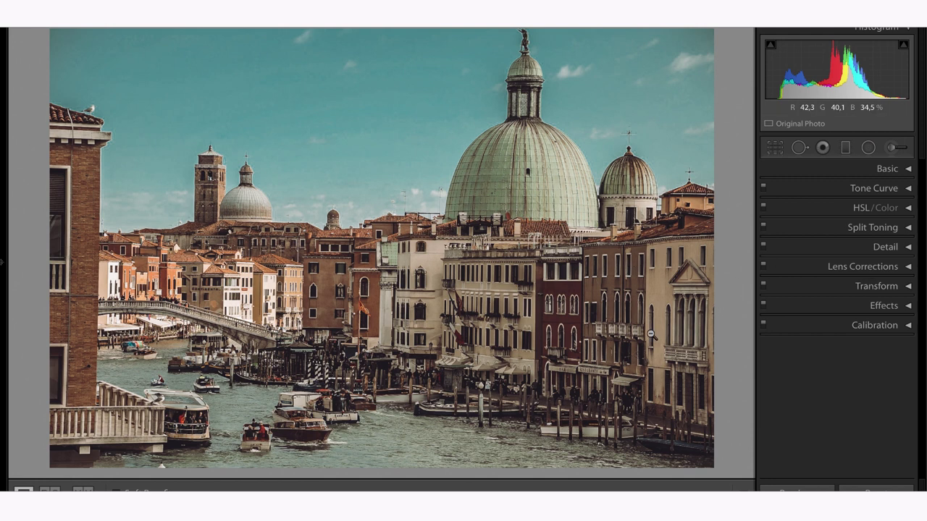
- Set the Venice photo's Exposure to −0,42 and check a before/after comparison
click(909, 169)
click(892, 298)
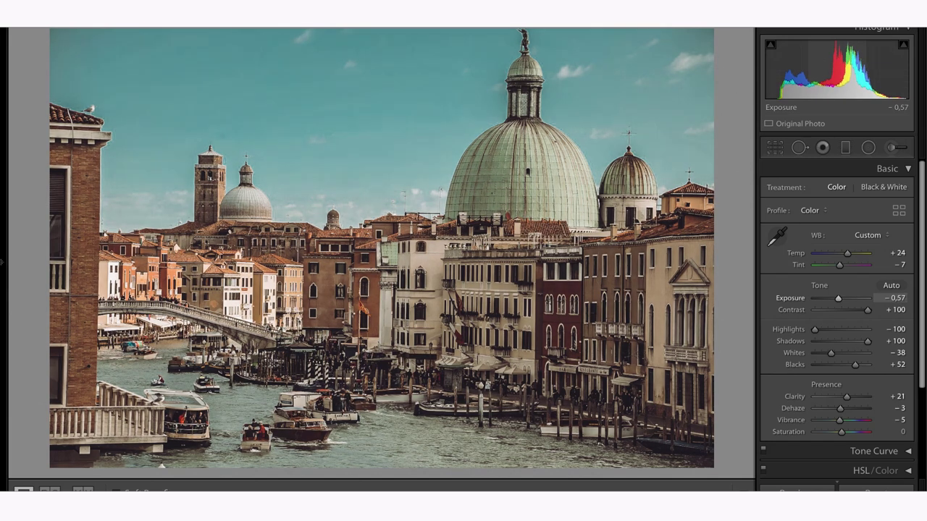
key(Return)
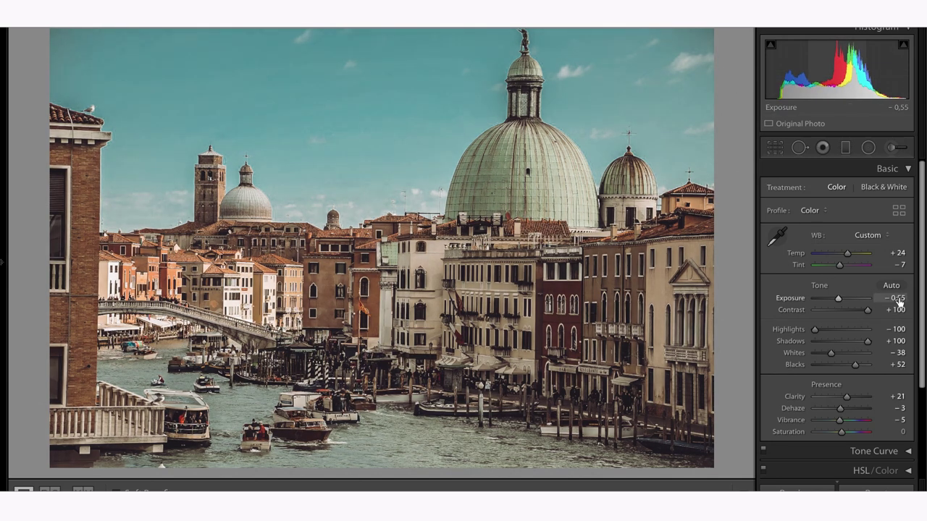
drag(900, 303, 908, 303)
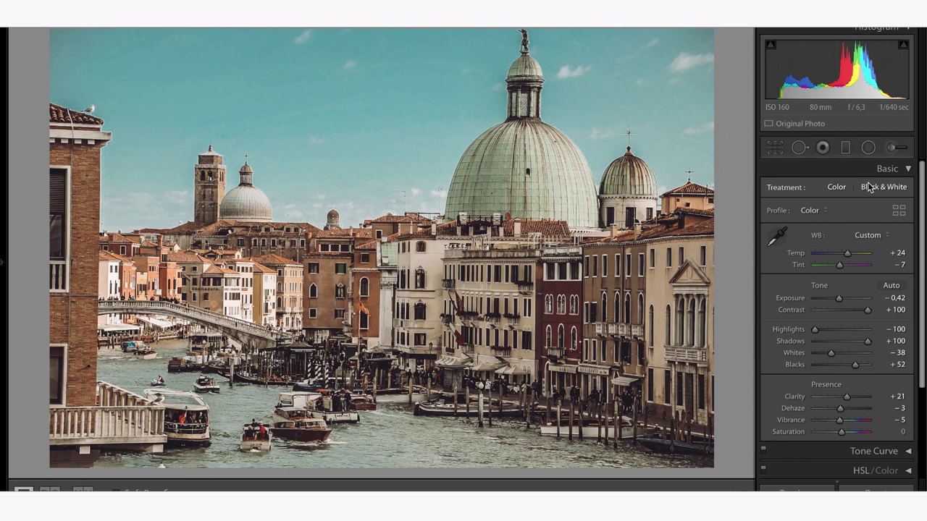
click(909, 169)
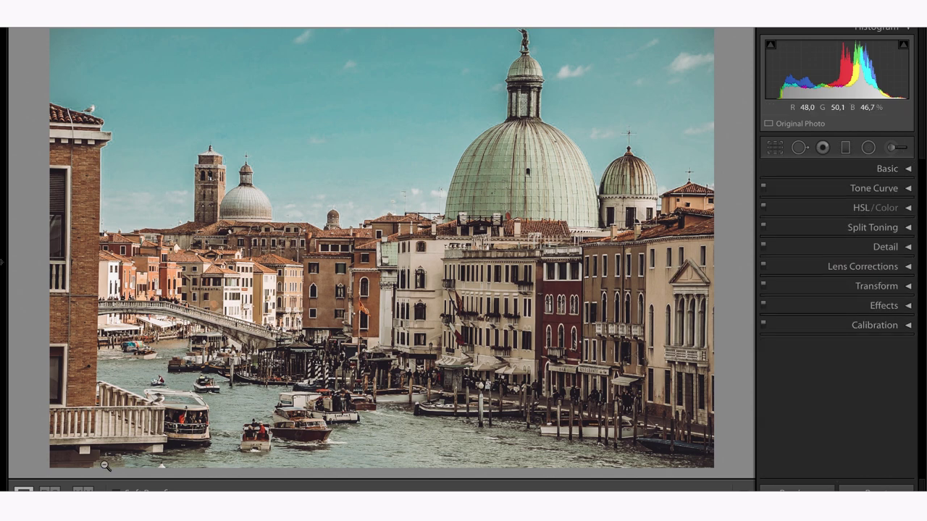
key(y)
click(23, 491)
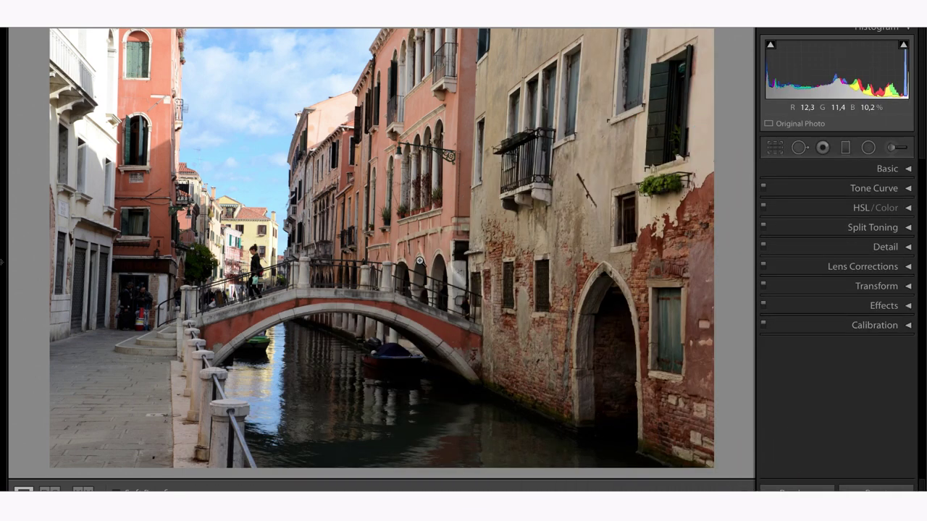
- Paste the warm edit onto the canal bridge photo and set Exposure to −0,35
right_click(418, 259)
click(613, 212)
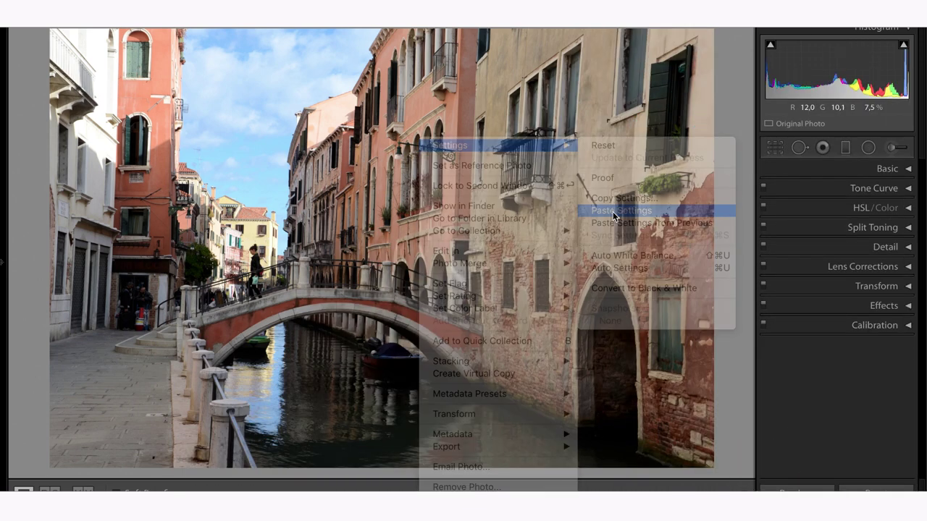
click(908, 169)
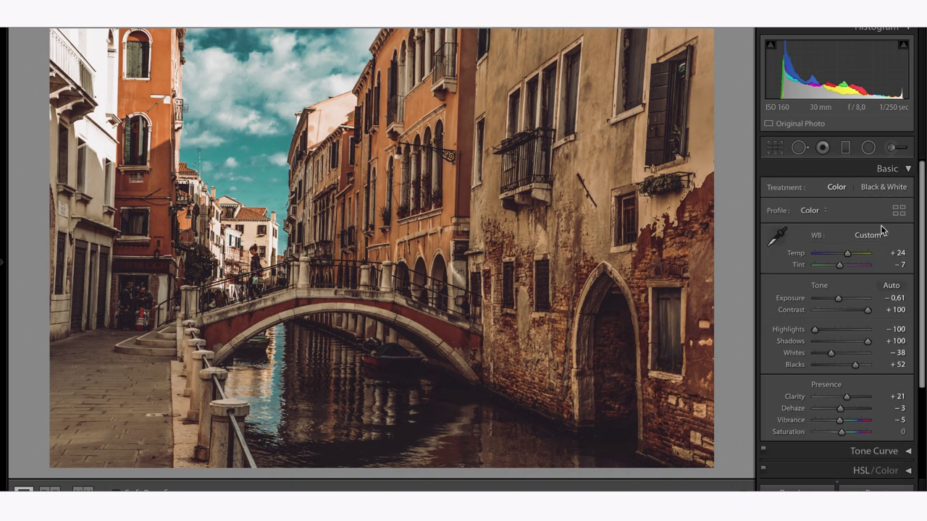
drag(894, 298, 885, 298)
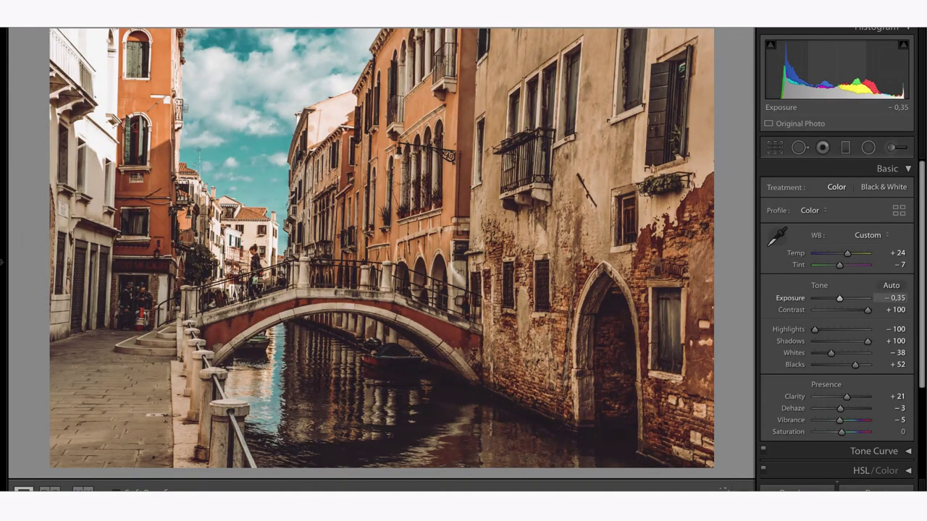
click(908, 169)
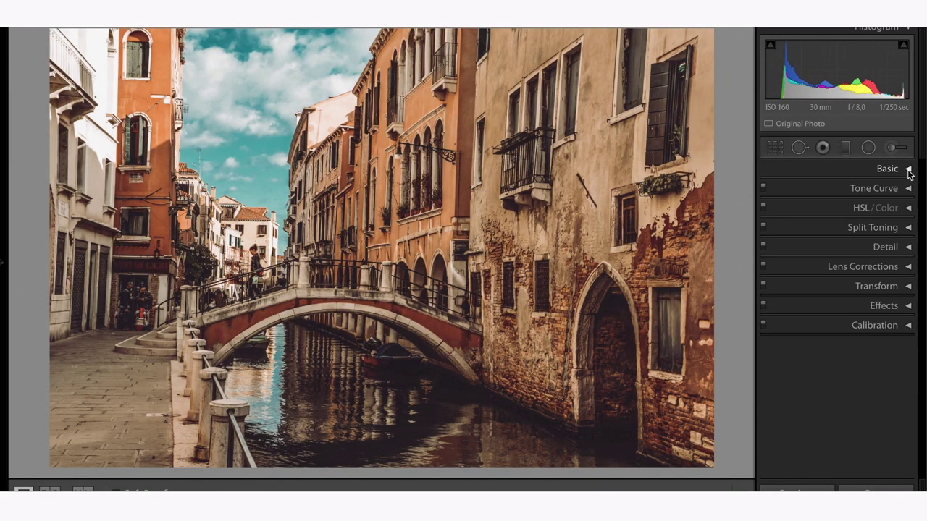
- Check the before/after view, then show the gondola canal reference alongside
key(y)
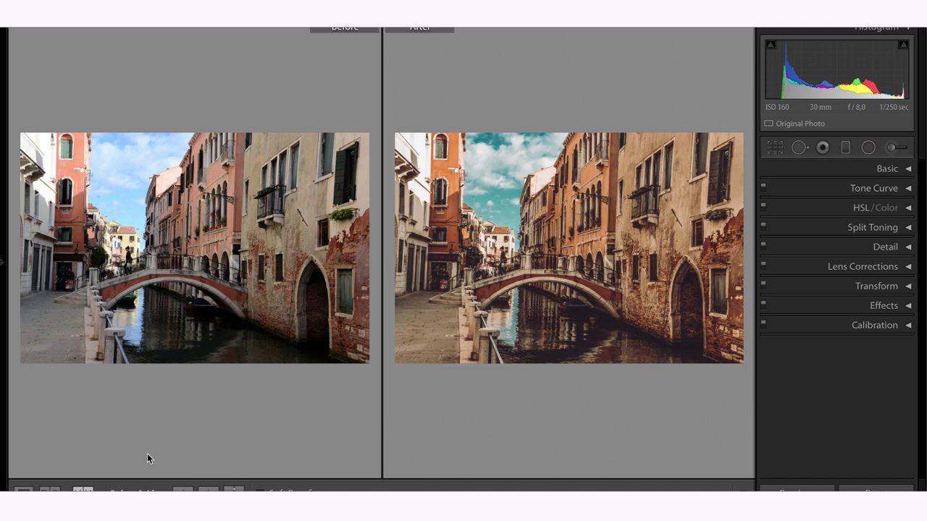
click(23, 490)
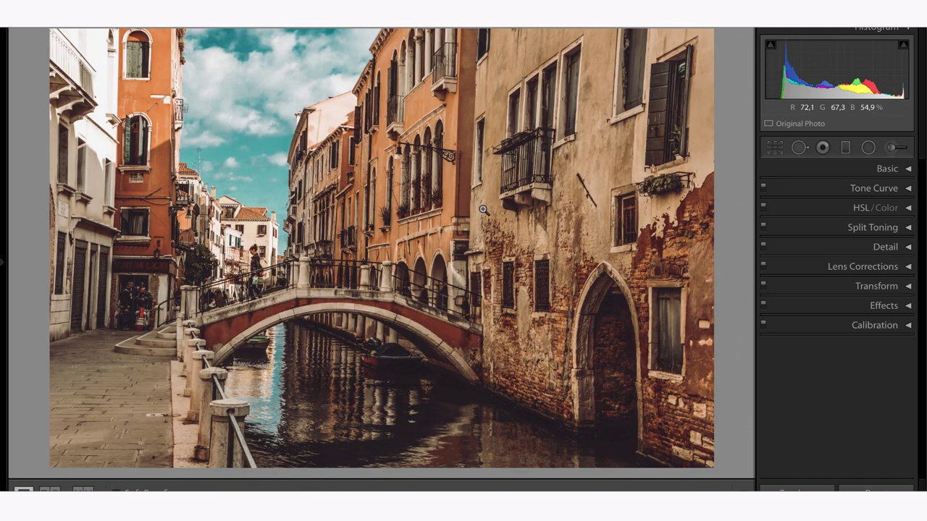
key(shift+r)
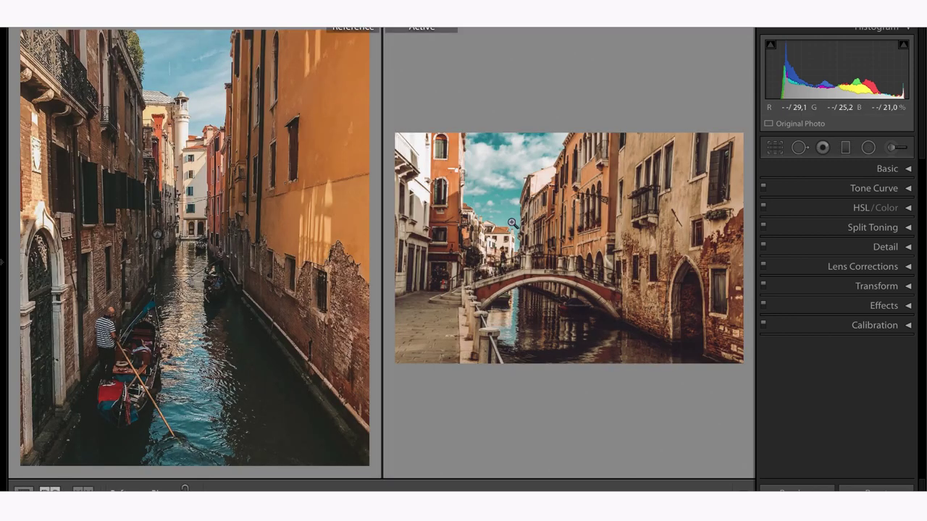
- Set the canal bridge photo's Exposure to −0,06 and check detail at 1:1 before fitting back
click(905, 168)
drag(896, 297, 890, 298)
text(-0,06)
key(Return)
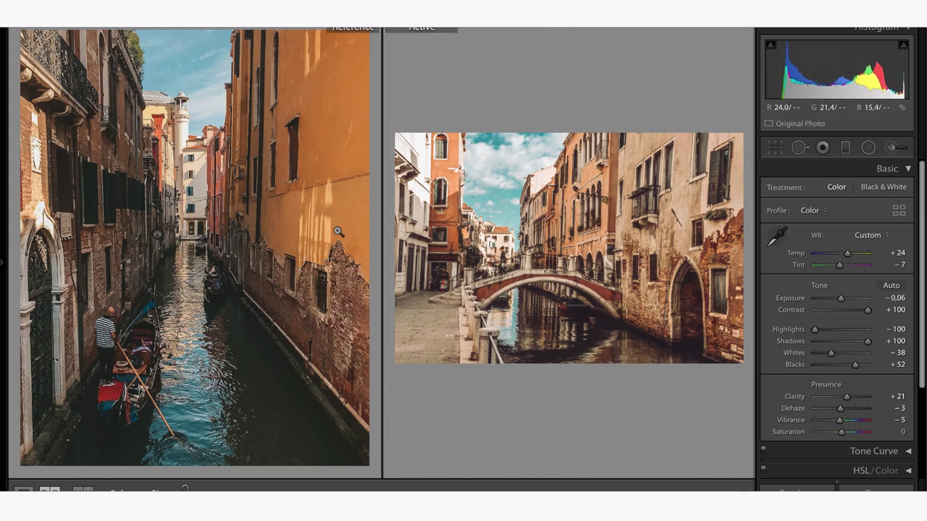
click(577, 294)
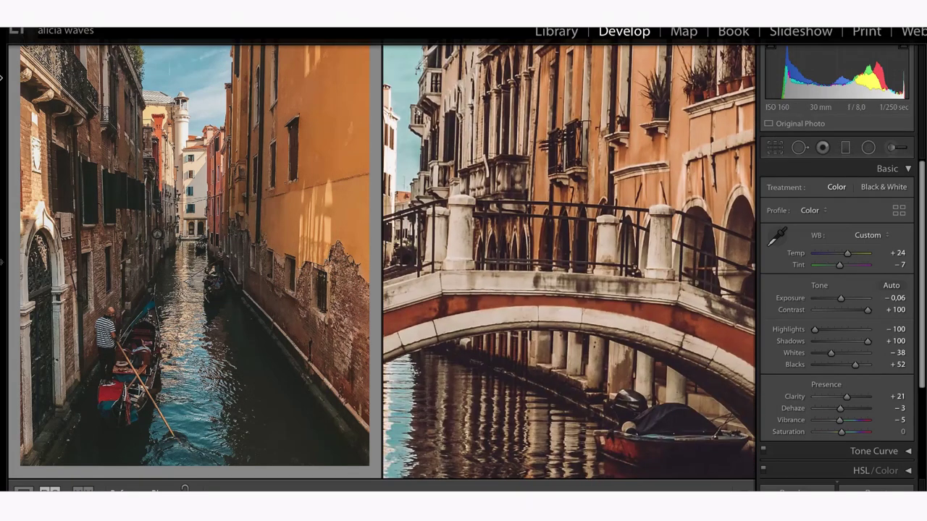
click(115, 31)
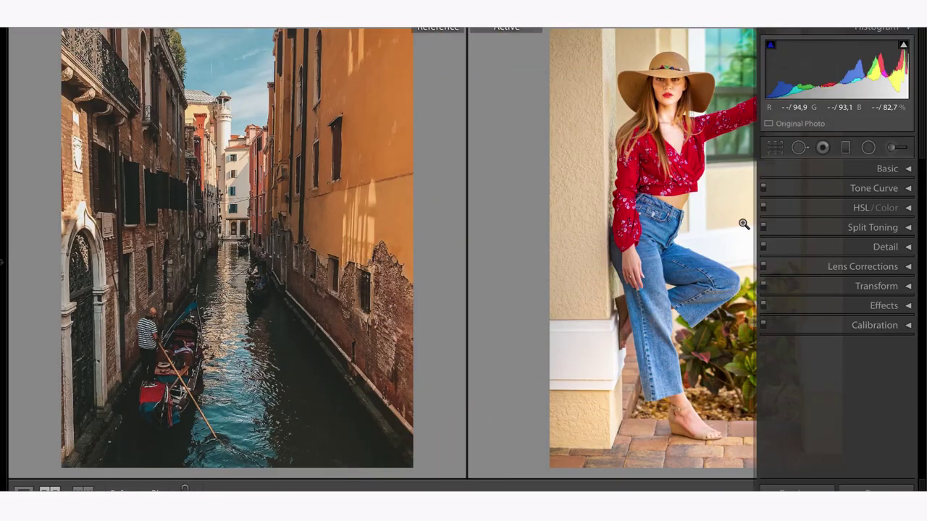
- Paste the warm edit onto the woman-in-jeans portrait and nudge Exposure up to −0,53
right_click(640, 136)
mouse_move(671, 144)
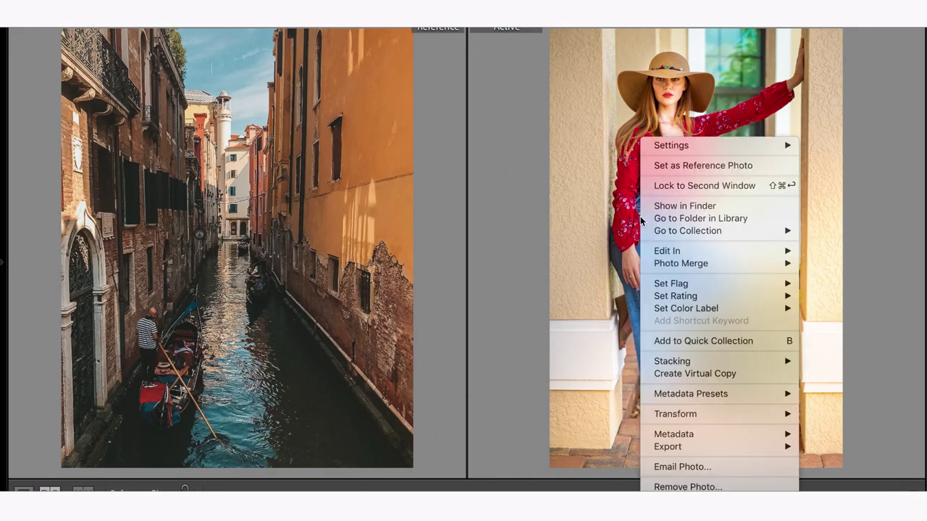
click(580, 210)
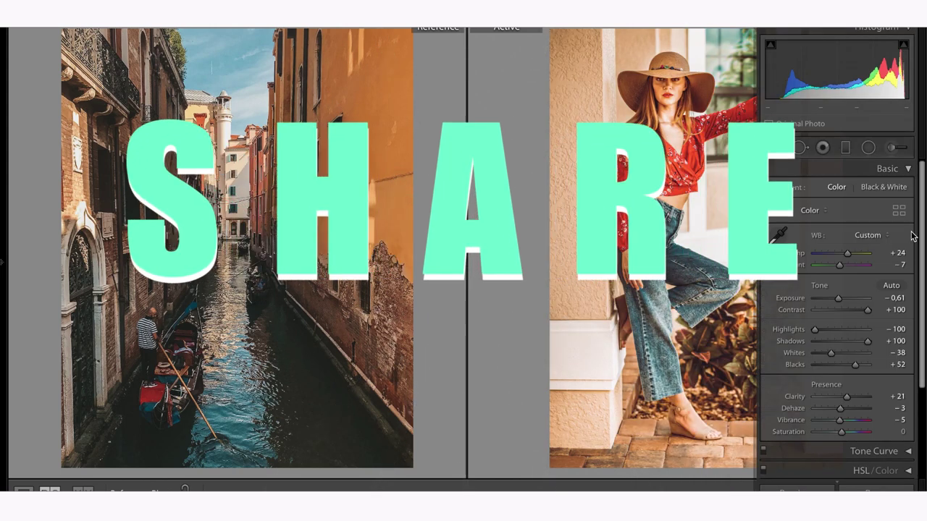
drag(890, 297, 893, 298)
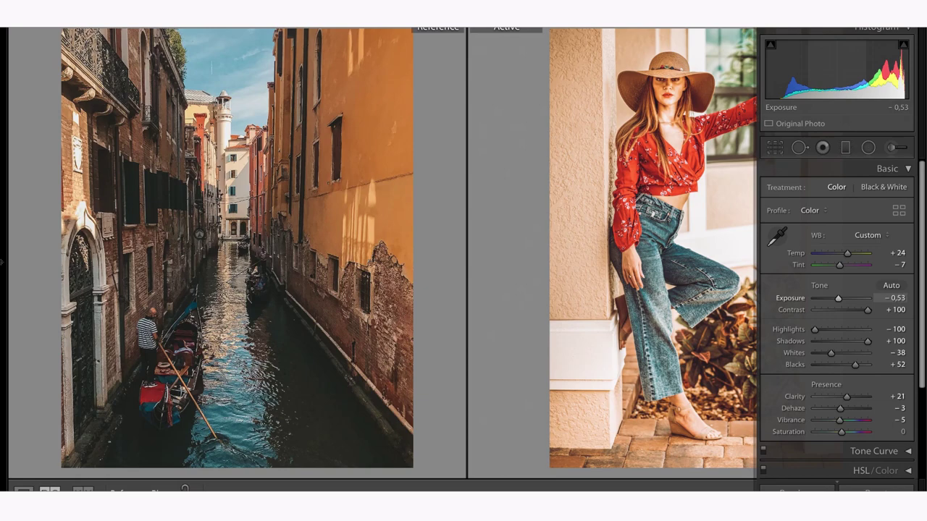